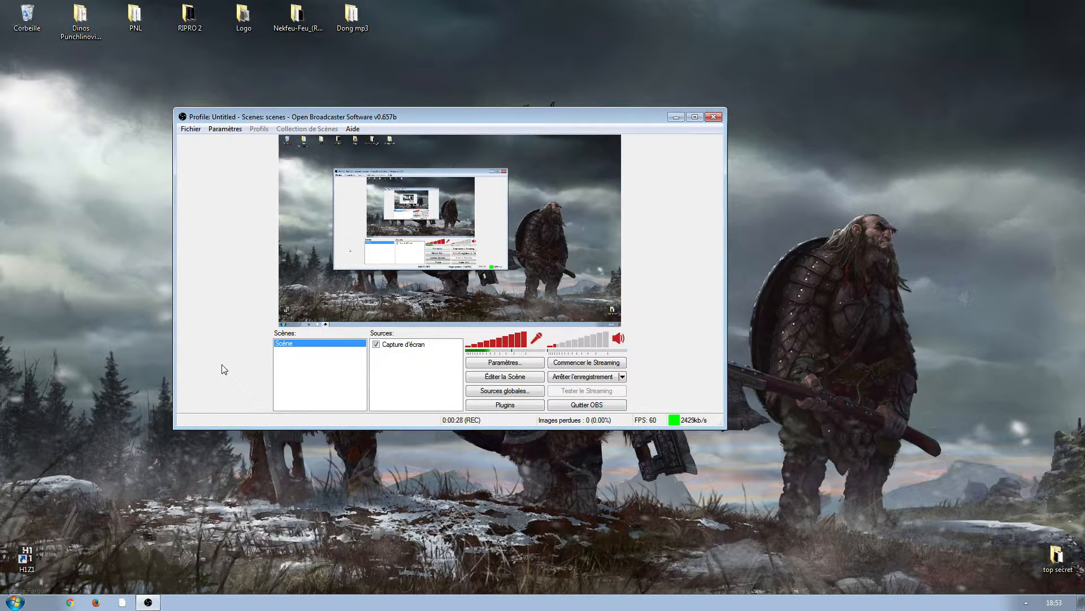
# - Open the computer's system properties to examine the processor and installed RAM, and close the window
pyautogui.click(14, 601)
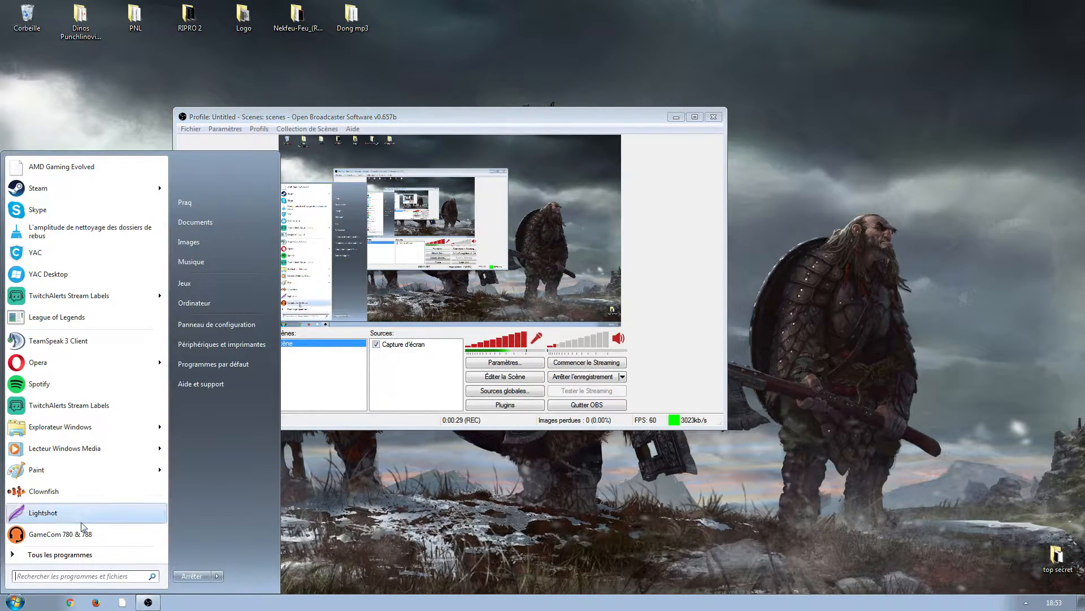
pyautogui.rightClick(205, 304)
pyautogui.click(238, 401)
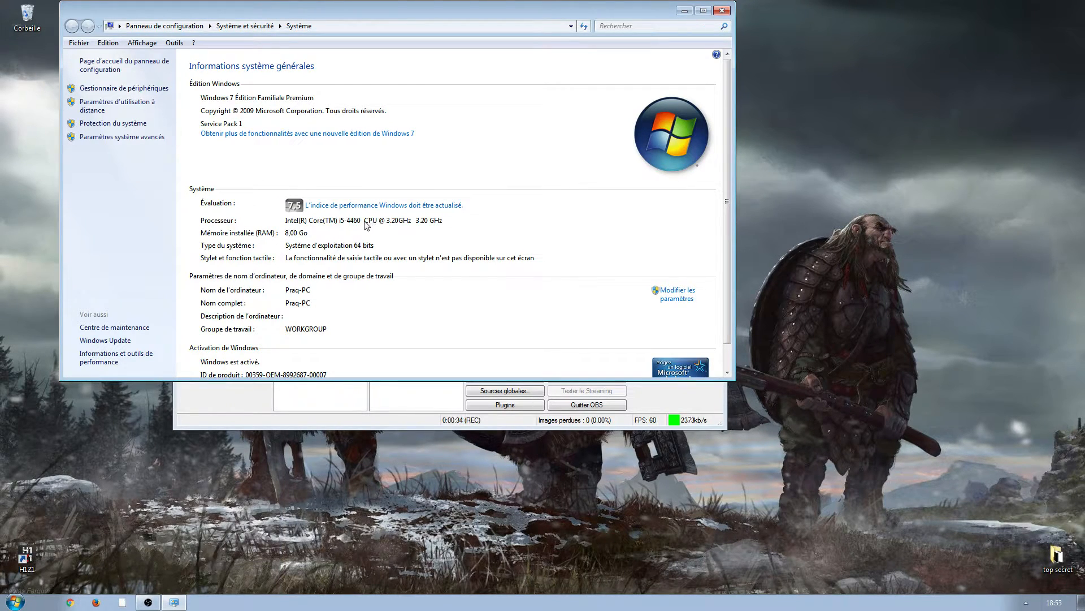
pyautogui.click(726, 12)
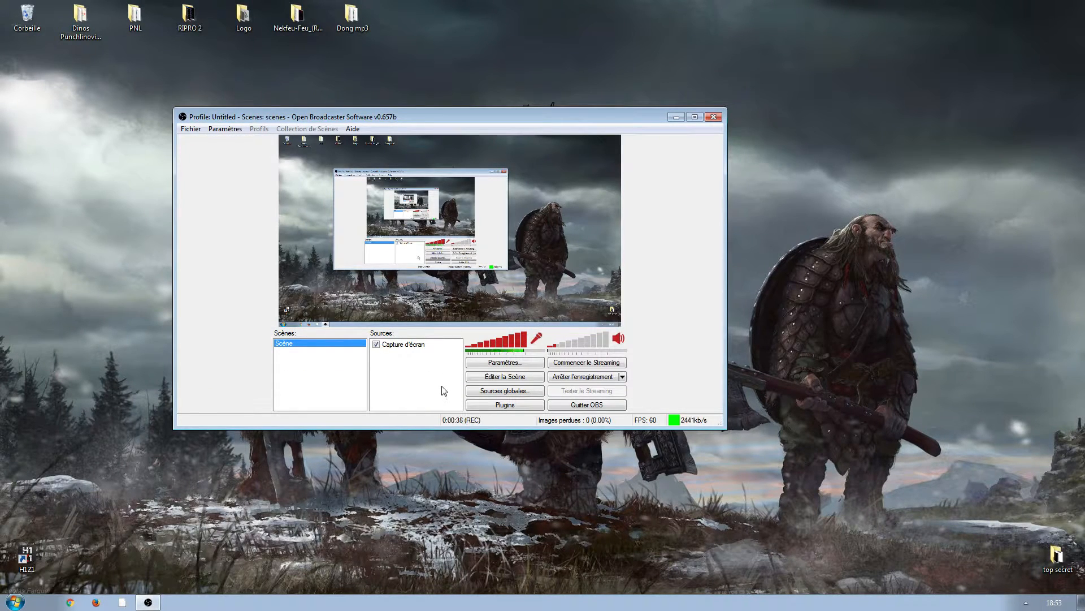
pyautogui.click(391, 344)
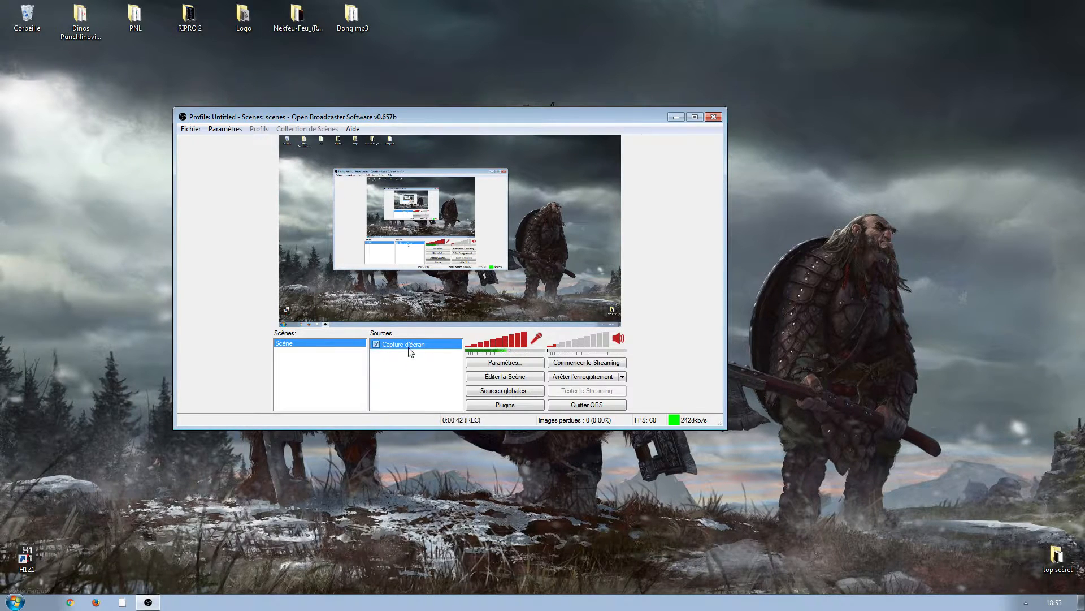
pyautogui.rightClick(413, 363)
pyautogui.moveTo(432, 375)
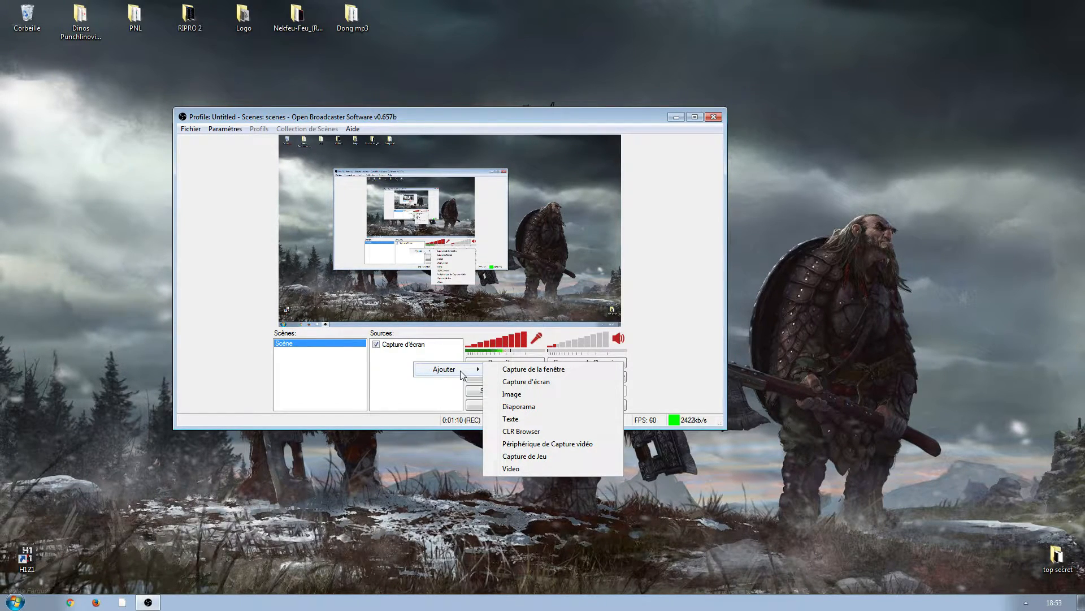
pyautogui.click(541, 456)
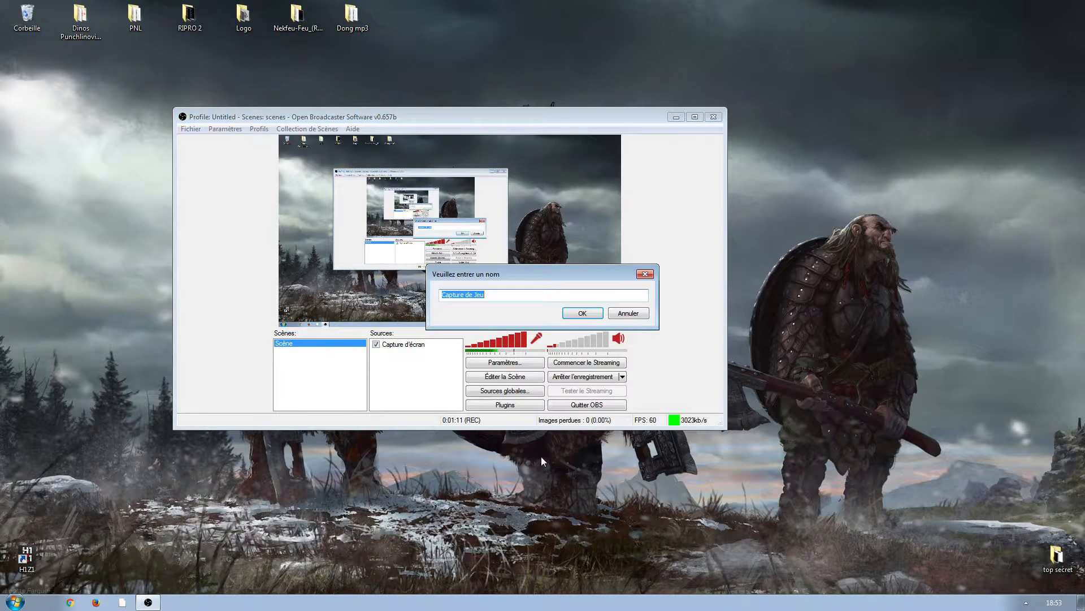
pyautogui.click(590, 321)
pyautogui.click(483, 176)
pyautogui.click(482, 176)
# - Launch H1Z1 from Steam, start the game from its launcher and switch back to Open Broadcaster Software
pyautogui.click(1026, 602)
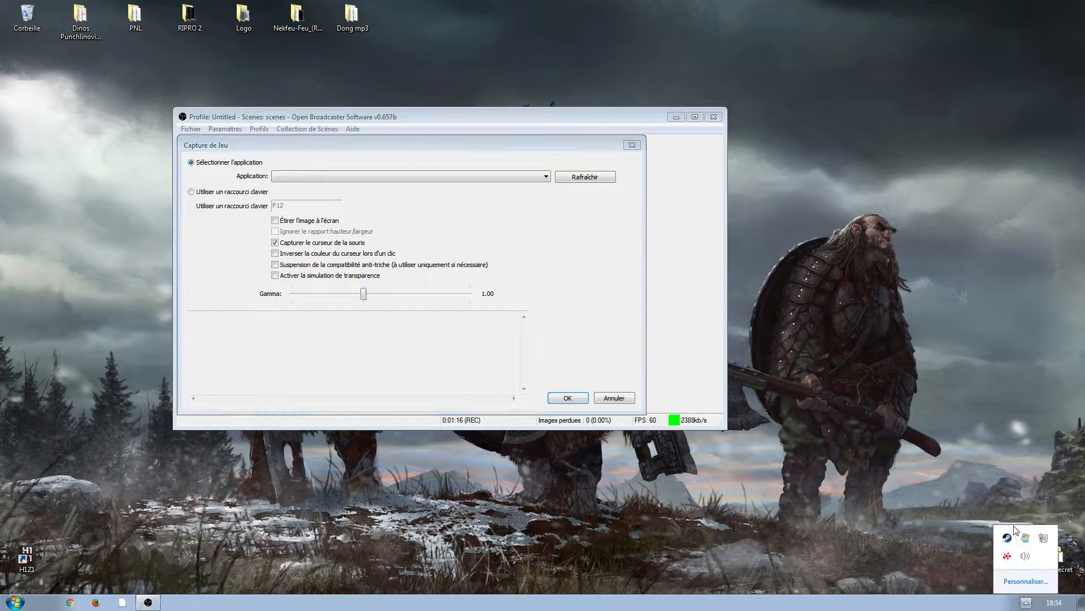
pyautogui.rightClick(1008, 538)
pyautogui.click(888, 327)
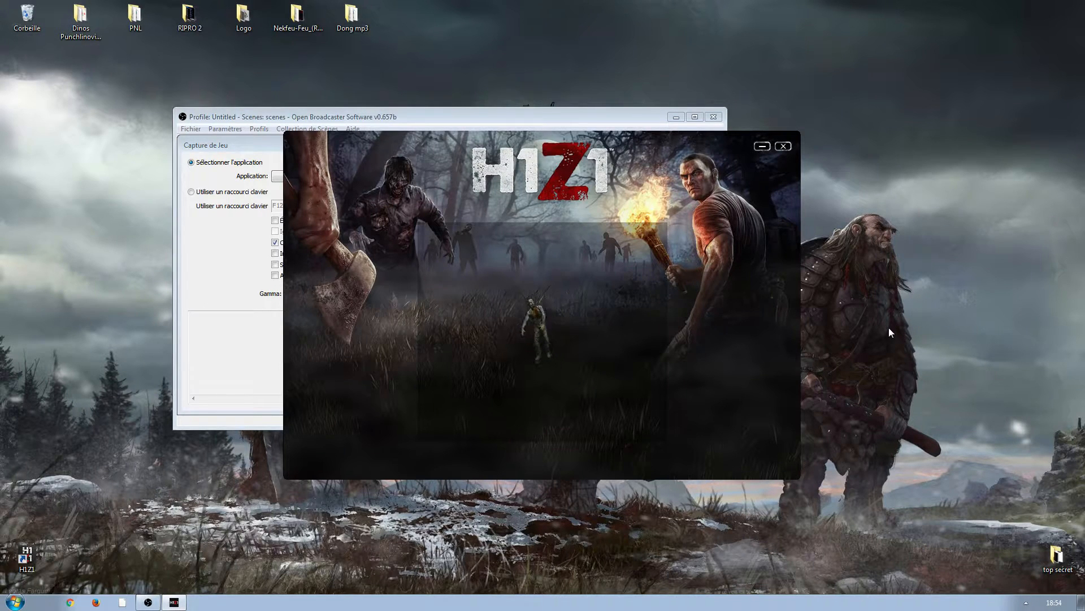
pyautogui.click(227, 266)
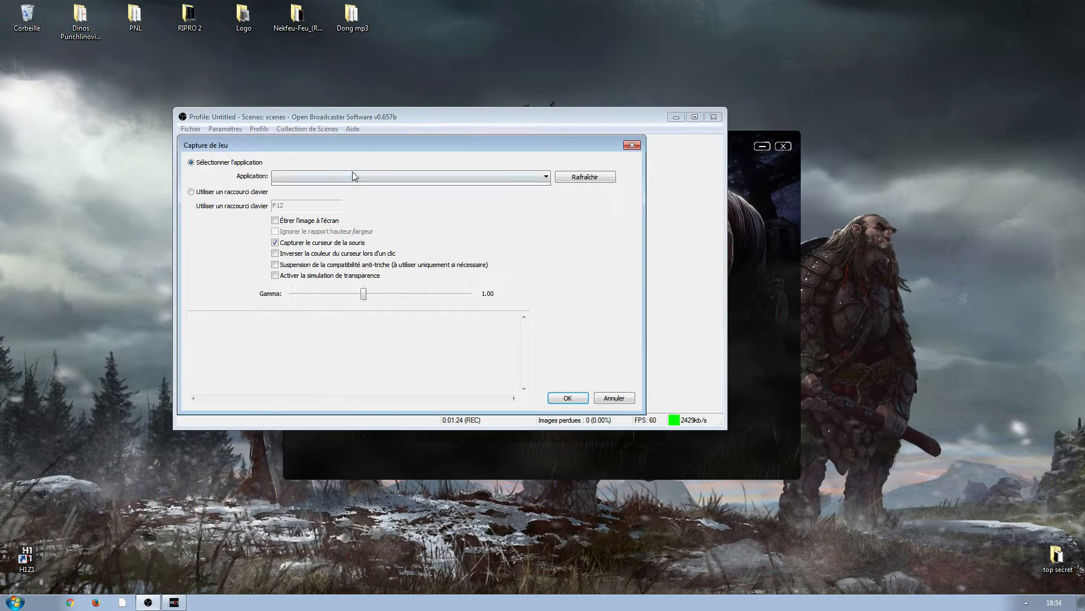
pyautogui.click(753, 228)
pyautogui.click(695, 427)
pyautogui.click(264, 289)
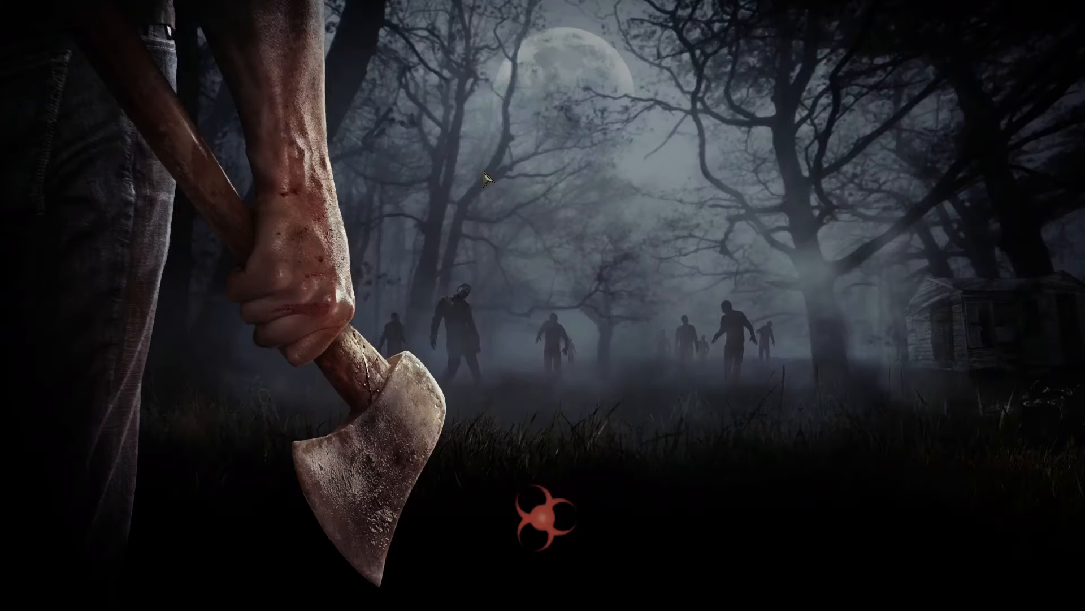
pyautogui.hotkey('alt', 'Tab')
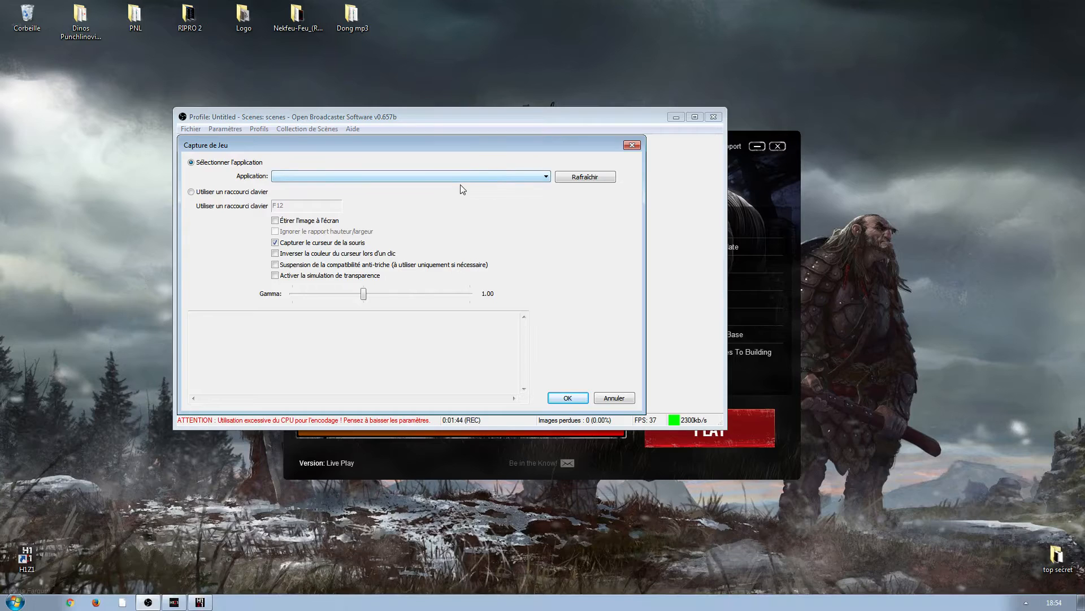
# - Add a Capture de Jeu source for the H1Z1 application with anti-cheat compatibility suspension enabled, and toggle the Capture d'écran source's visibility
pyautogui.click(631, 145)
pyautogui.rightClick(406, 400)
pyautogui.moveTo(440, 401)
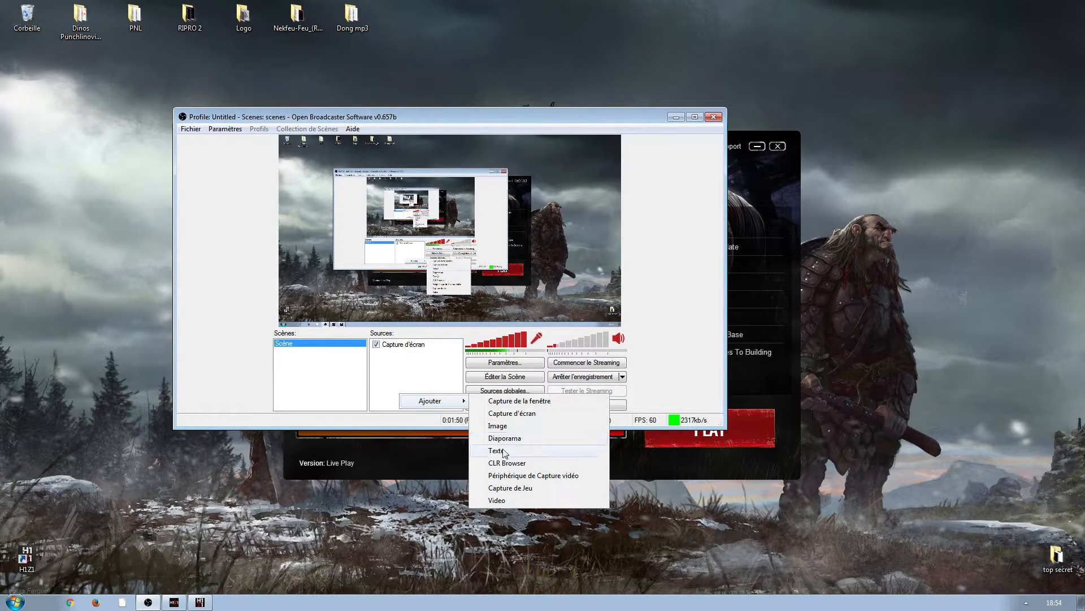
pyautogui.click(511, 488)
pyautogui.click(577, 315)
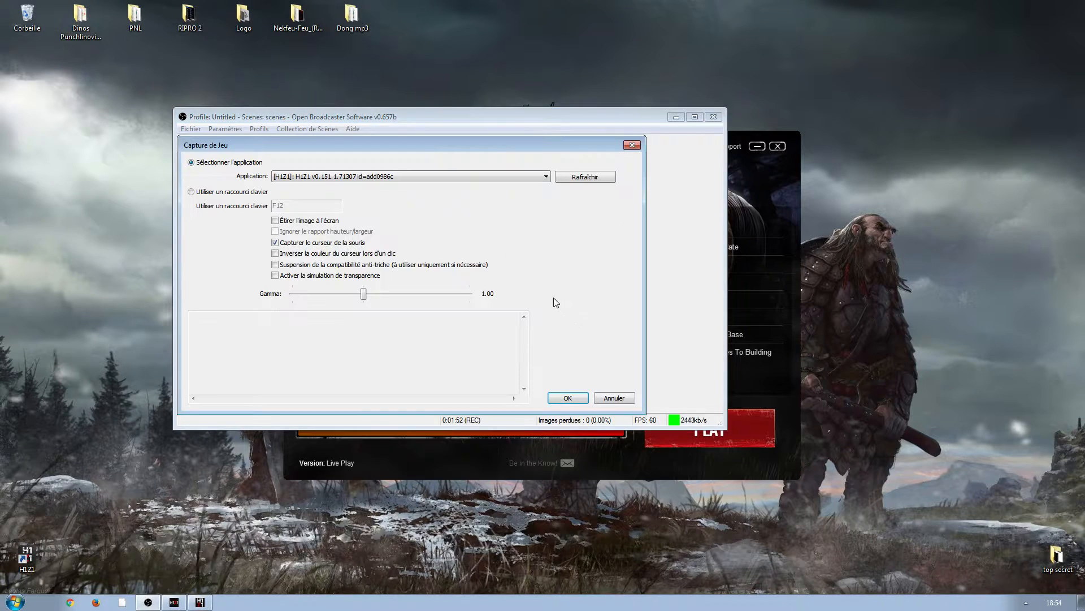
pyautogui.click(275, 265)
pyautogui.click(568, 397)
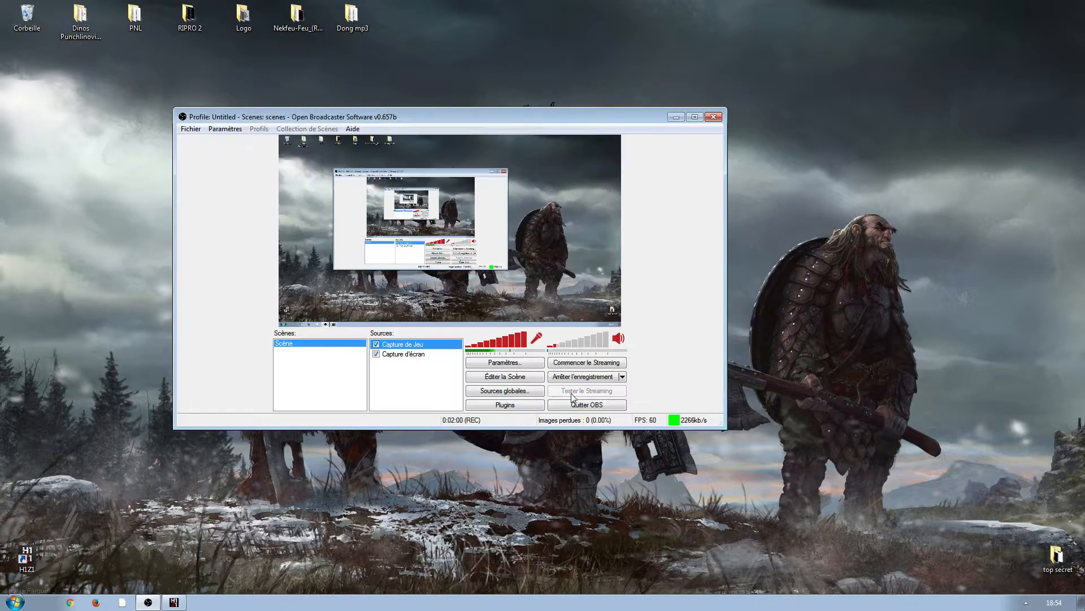
pyautogui.click(377, 356)
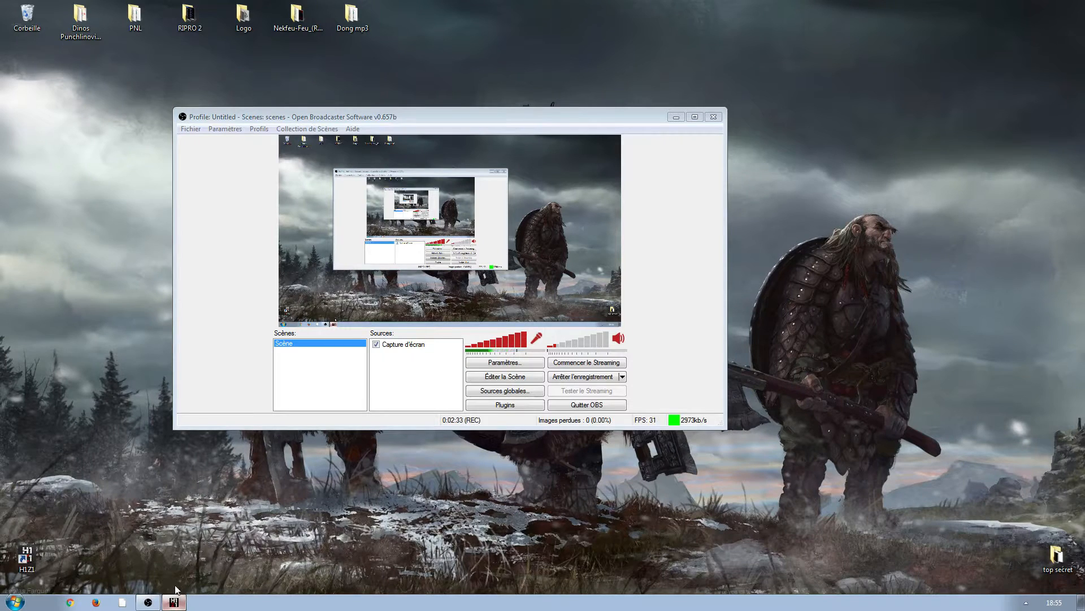
# - Launch H1Z1 from Steam and open the game directory from the launcher's advanced settings
pyautogui.click(1026, 602)
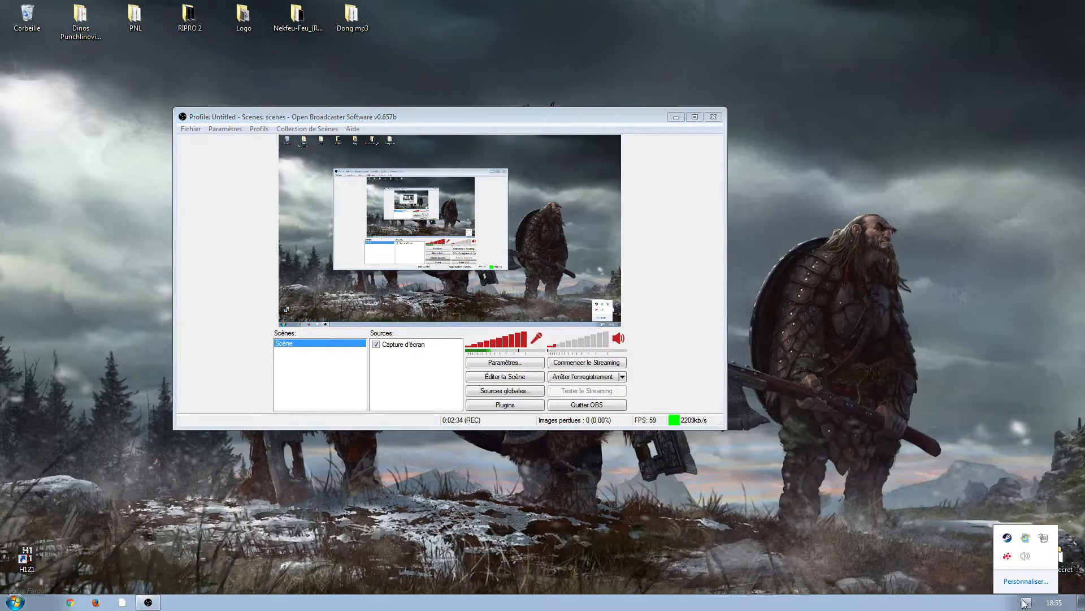
pyautogui.rightClick(1008, 537)
pyautogui.click(891, 337)
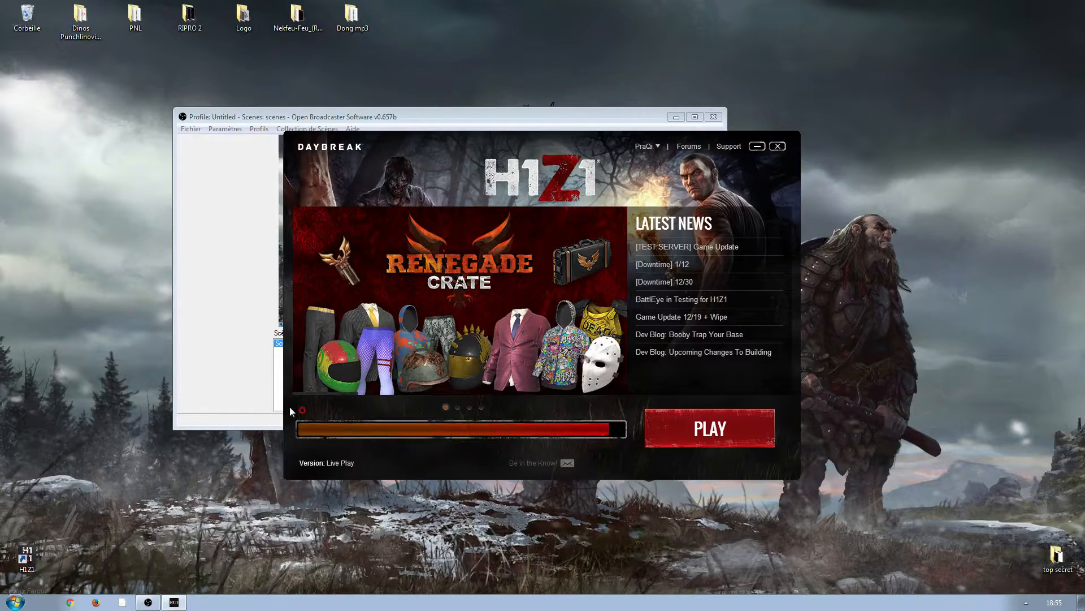
pyautogui.click(302, 409)
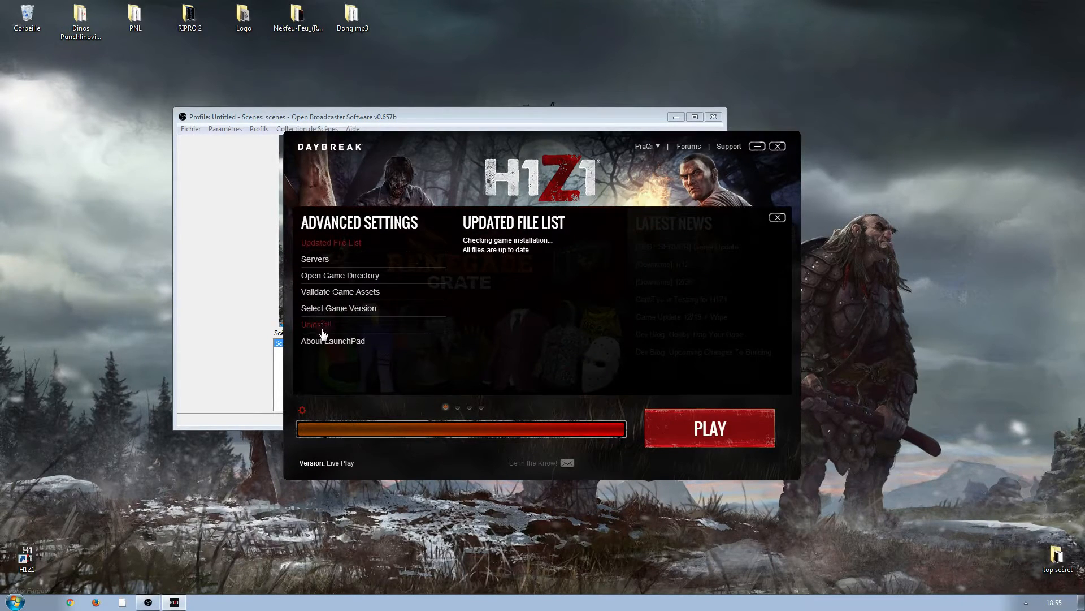
pyautogui.click(315, 277)
# - Search the H1Z1 game folder for "user" and open the UserOptions file
pyautogui.click(649, 82)
pyautogui.write('user')
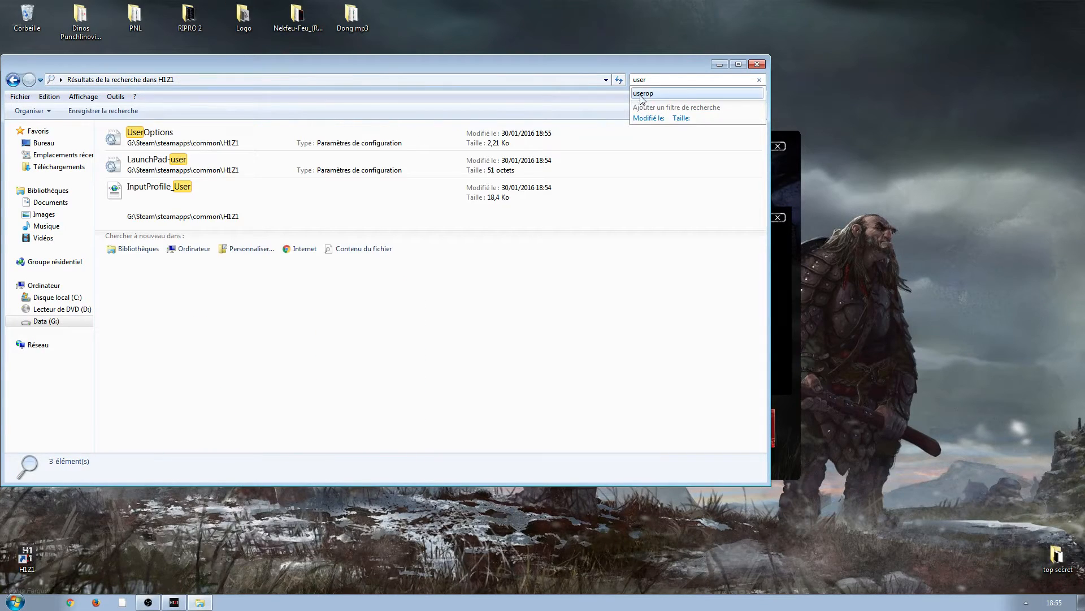
pyautogui.doubleClick(223, 149)
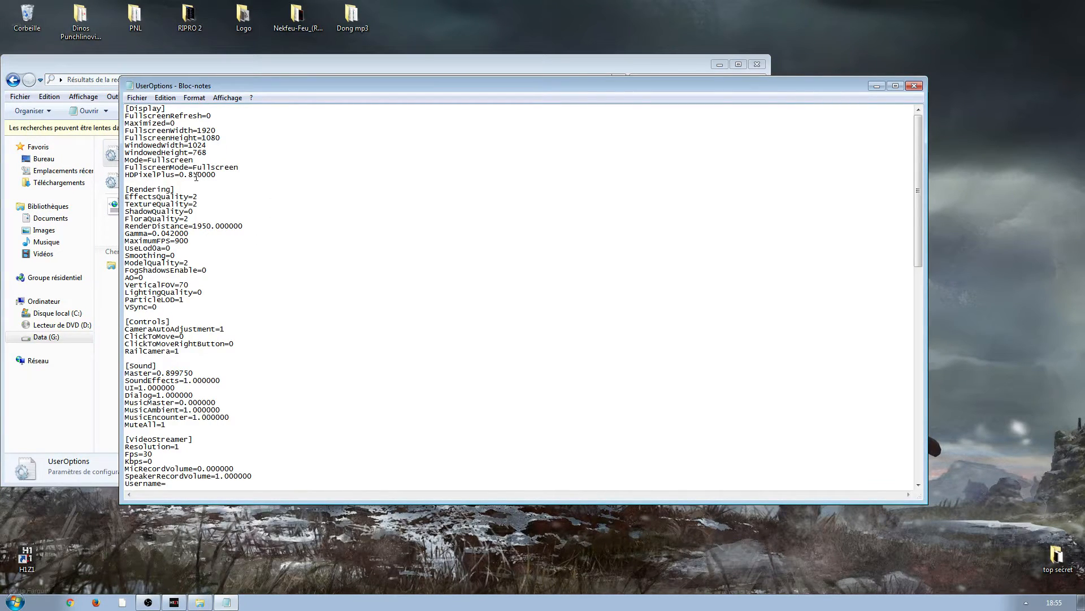
# - Try setting Mode to WindowedFullScreen in the UserOptions file, and close the file without saving
pyautogui.moveTo(196, 160); pyautogui.dragTo(152, 160)
pyautogui.write('Windowed')
pyautogui.click(914, 86)
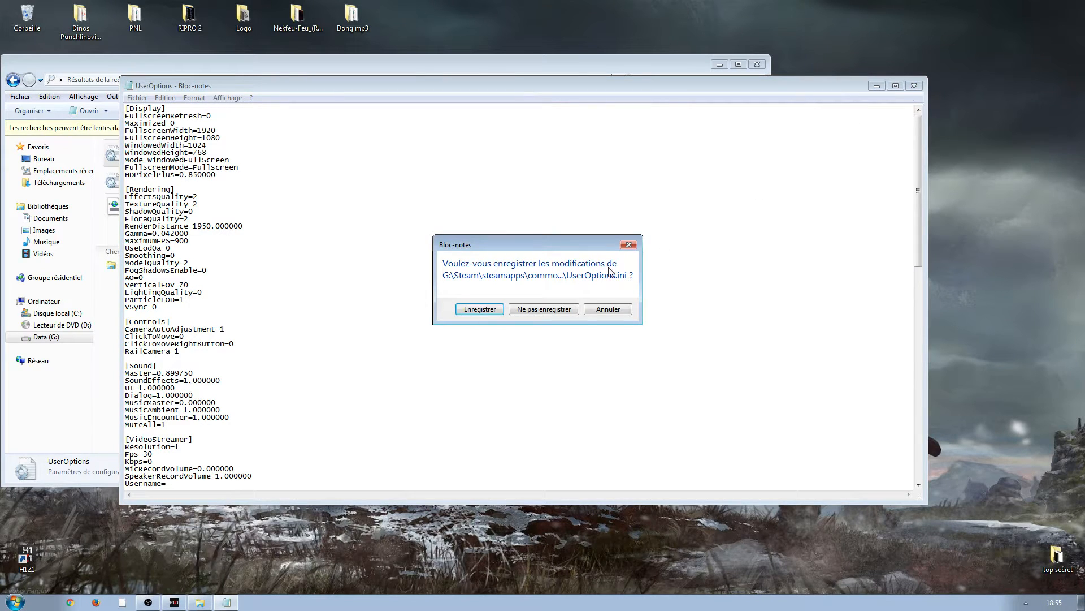
pyautogui.click(597, 311)
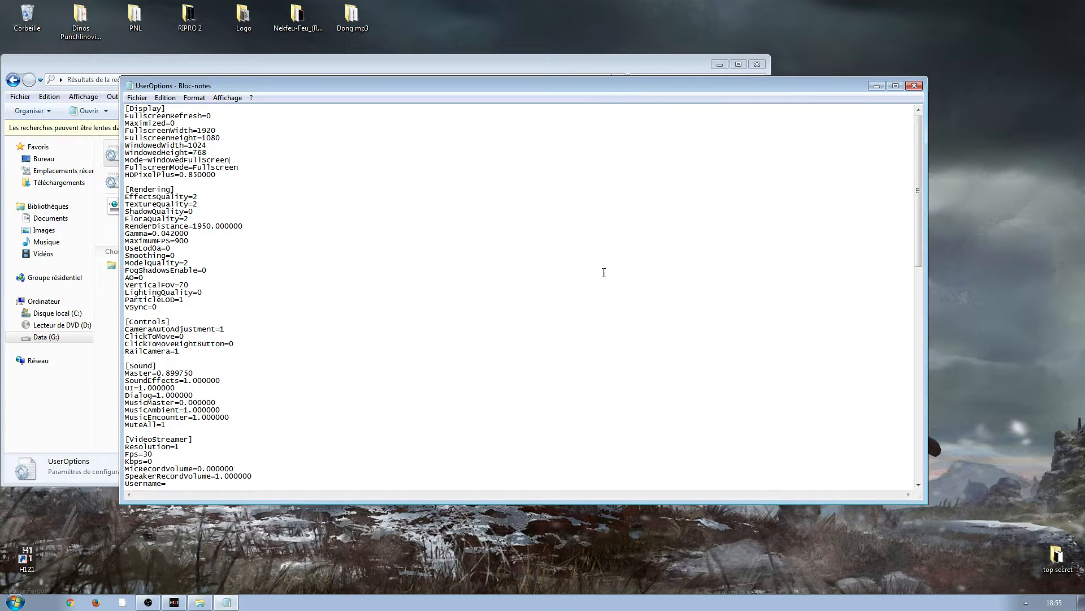
pyautogui.click(921, 85)
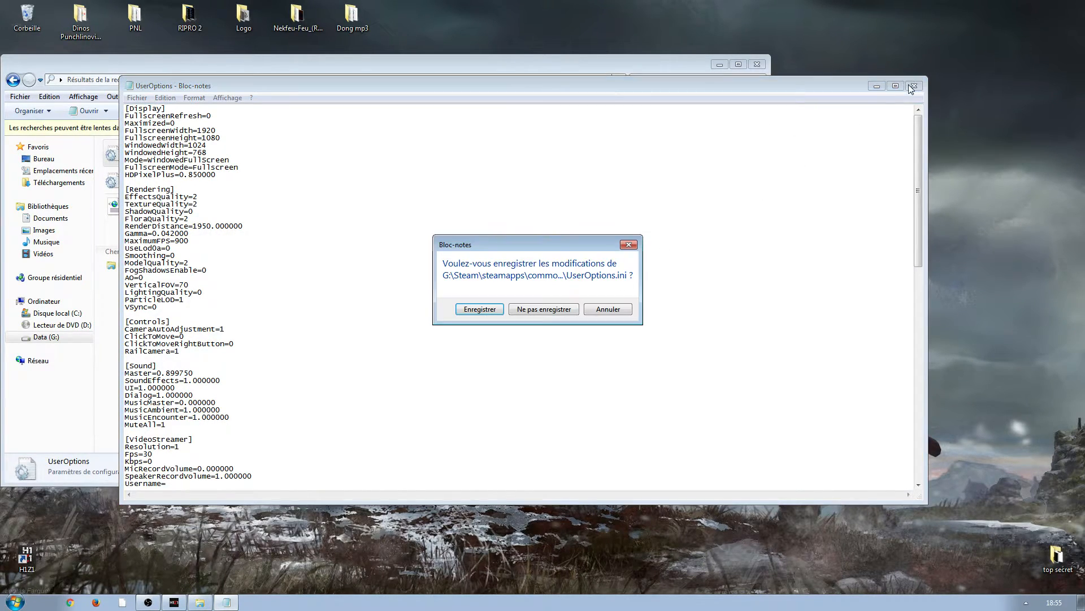
pyautogui.click(555, 310)
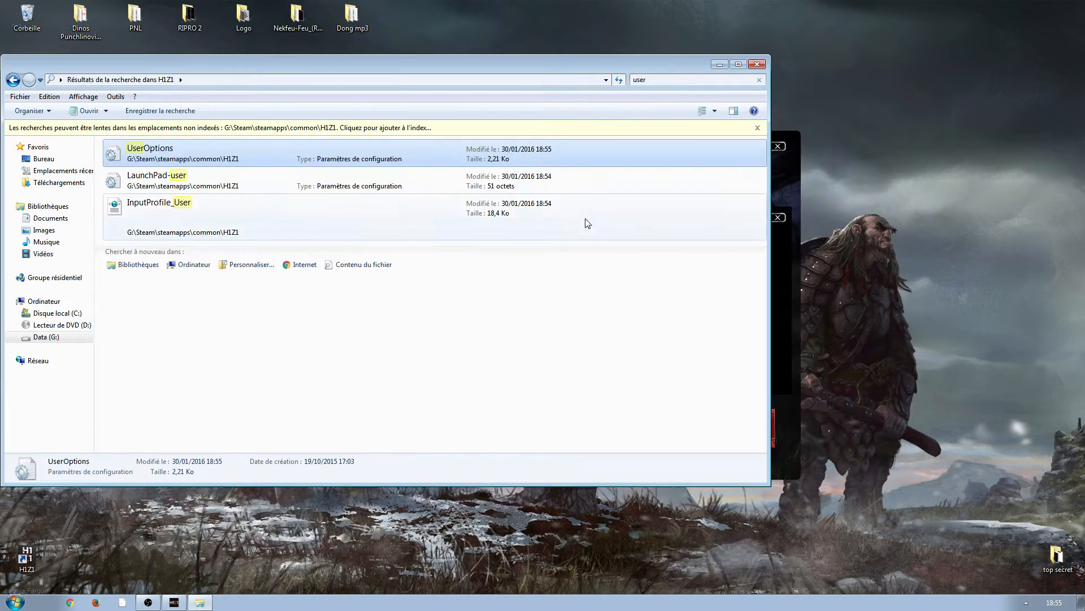
# - Close the game folder window, the launcher's advanced settings and the H1Z1 launcher
pyautogui.click(757, 65)
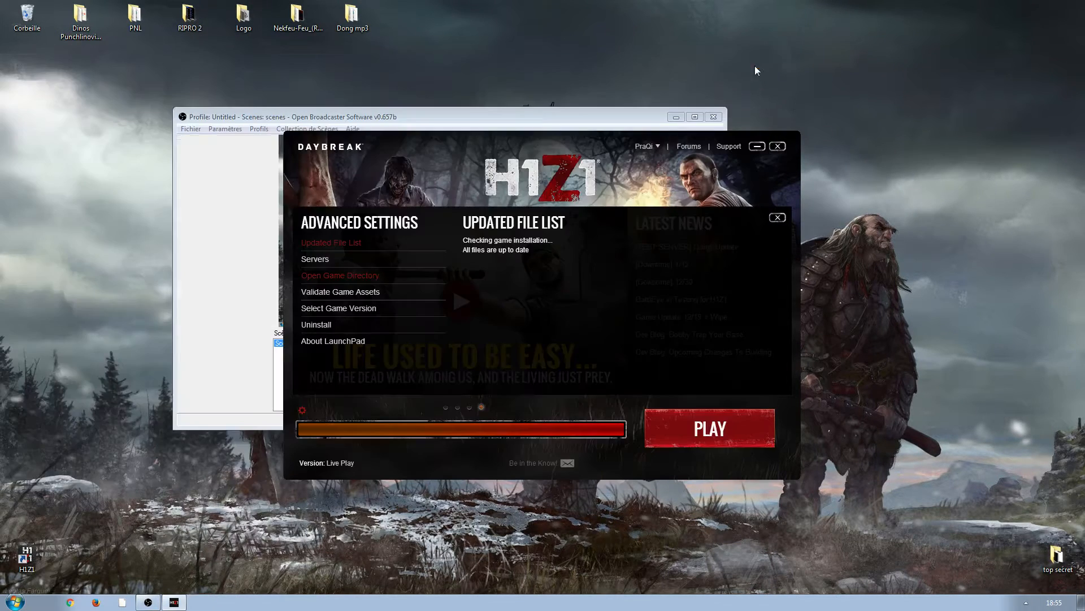
pyautogui.click(779, 217)
pyautogui.click(779, 147)
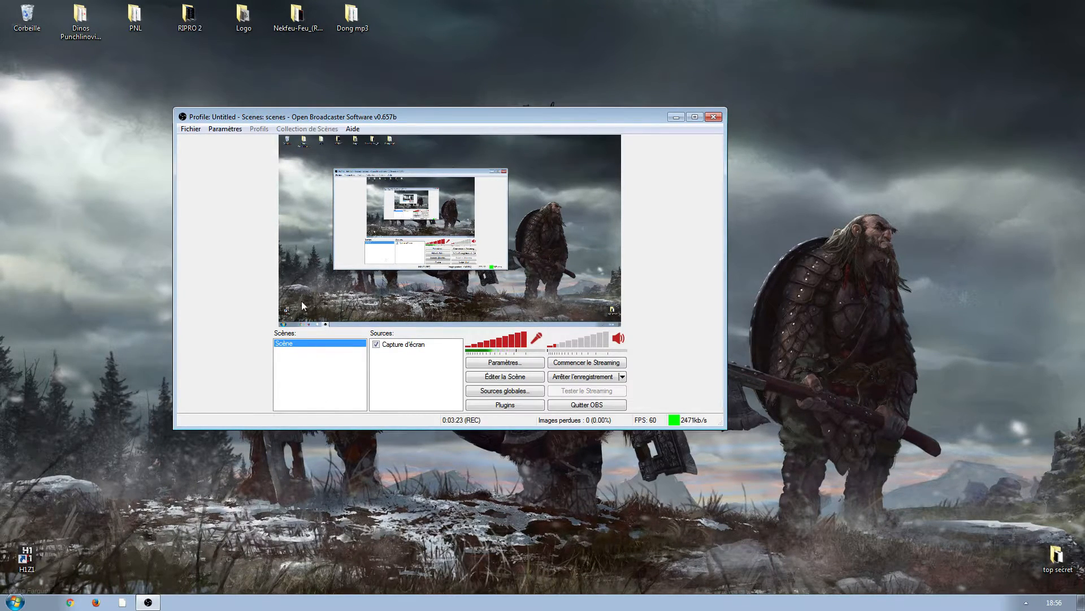
# - Open the encoding settings of Open Broadcaster Software and set the maximum bitrate to 3500 kb/s
pyautogui.click(490, 366)
pyautogui.click(359, 132)
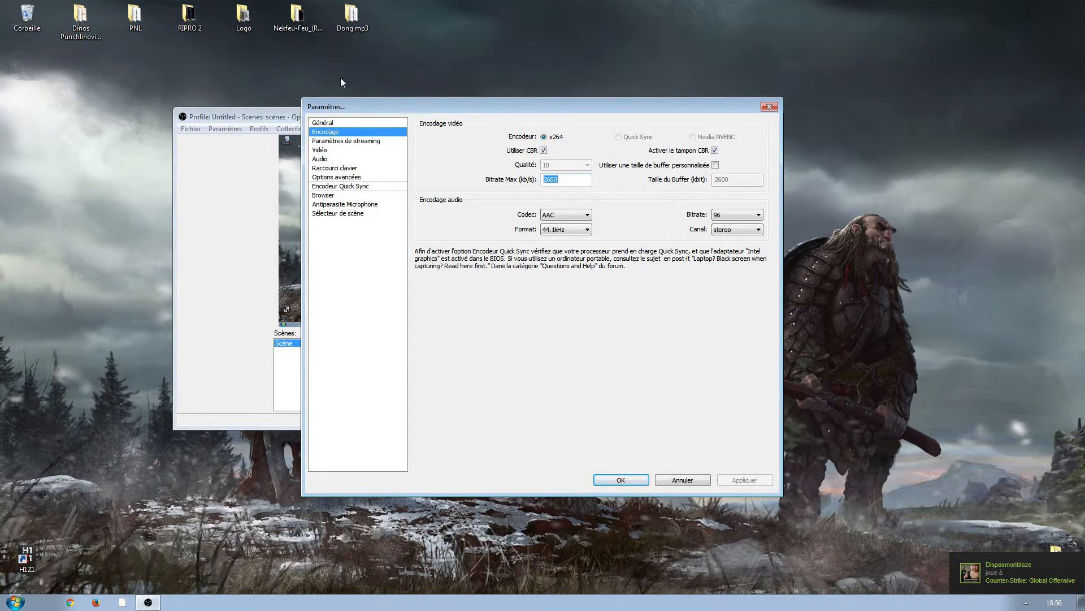
pyautogui.write('3')
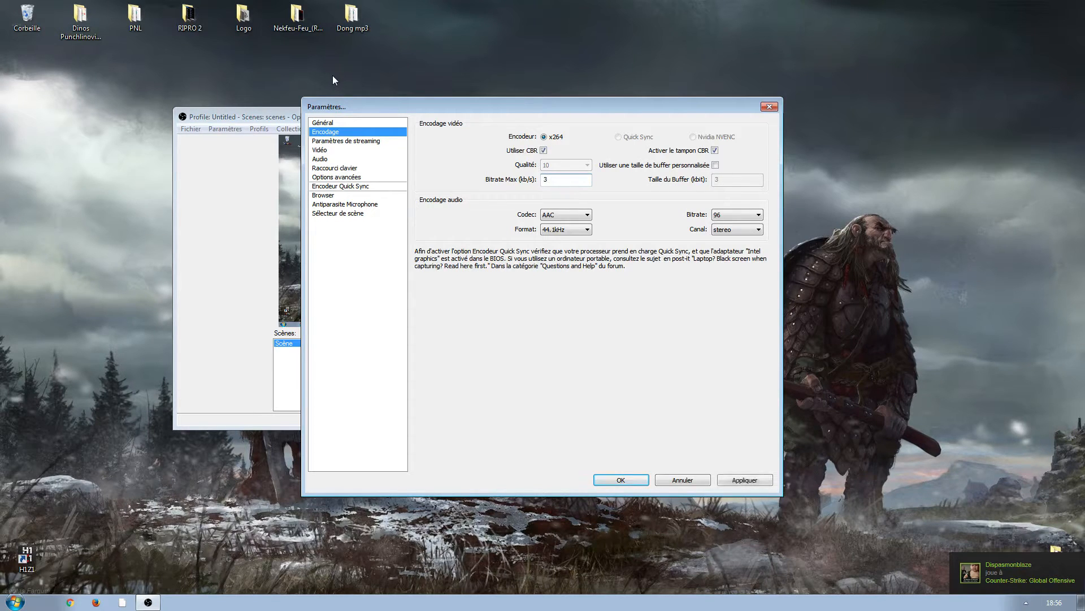
pyautogui.write('500')
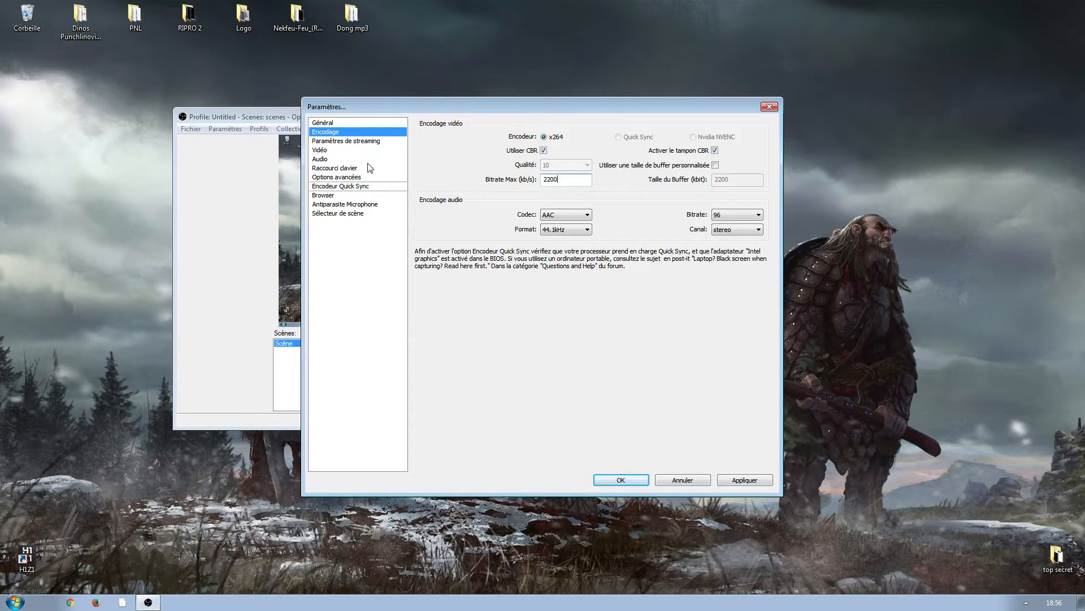
# - Clear the maximum bitrate value, switch to the video settings and save the encoding changes
pyautogui.moveTo(561, 179); pyautogui.dragTo(538, 185)
pyautogui.write('333333')
pyautogui.moveTo(593, 180); pyautogui.dragTo(542, 181)
pyautogui.press('BackSpace')
pyautogui.click(335, 152)
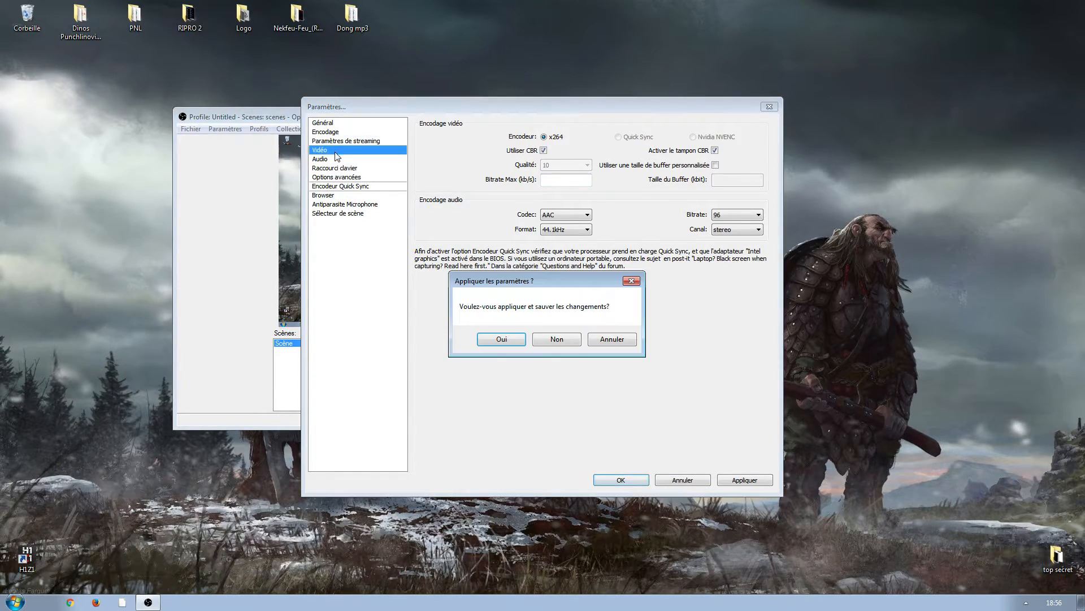
pyautogui.click(511, 343)
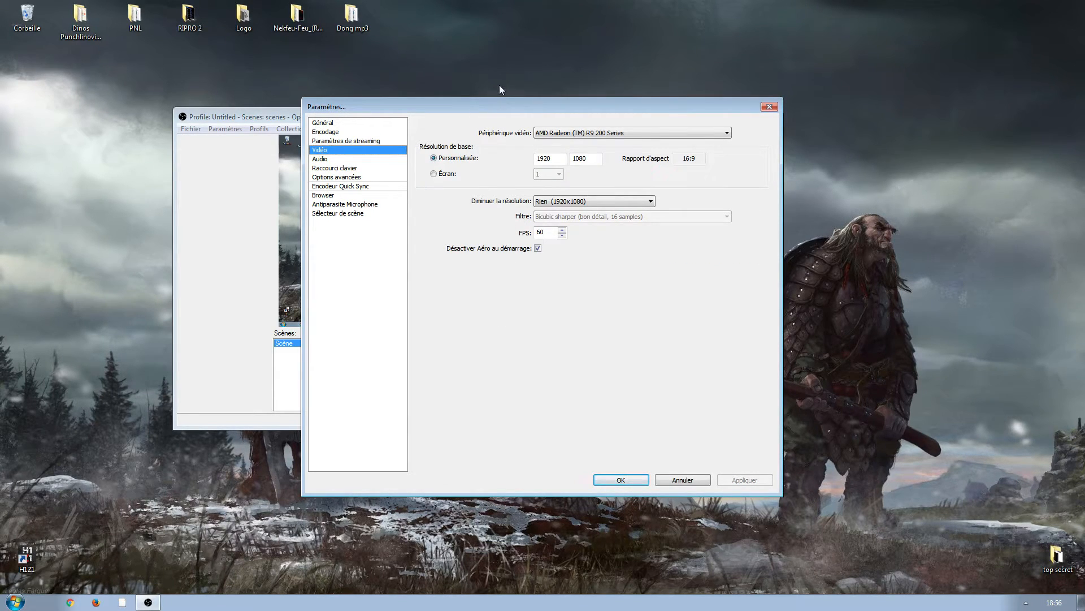
# - Set the video resolution downscale to 1.25 (1536x864) and apply the change
pyautogui.click(541, 202)
pyautogui.click(541, 202)
pyautogui.click(542, 202)
pyautogui.click(540, 203)
pyautogui.click(542, 204)
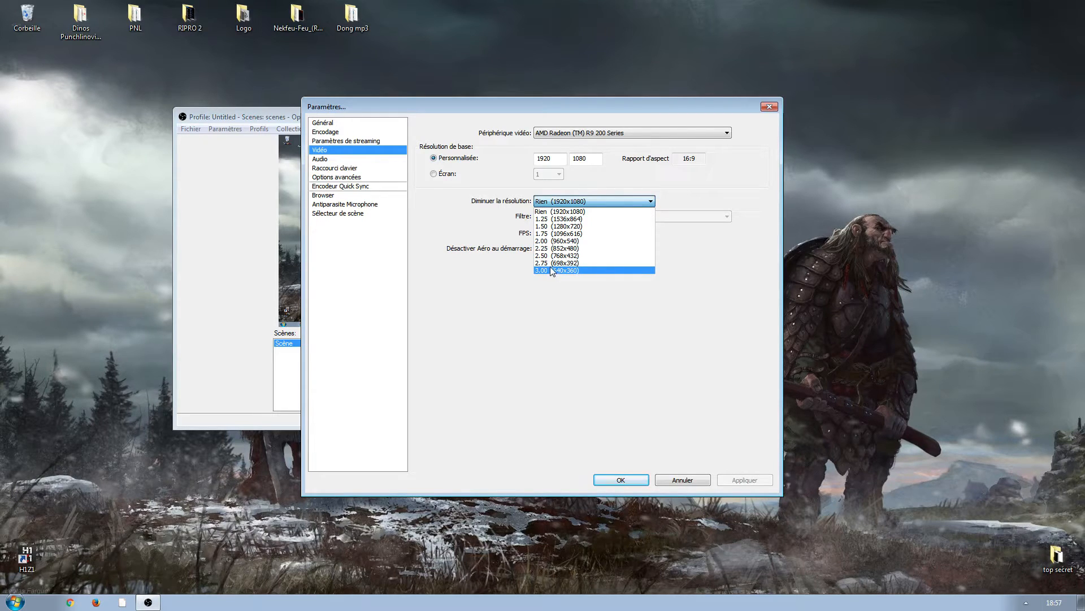
pyautogui.click(565, 212)
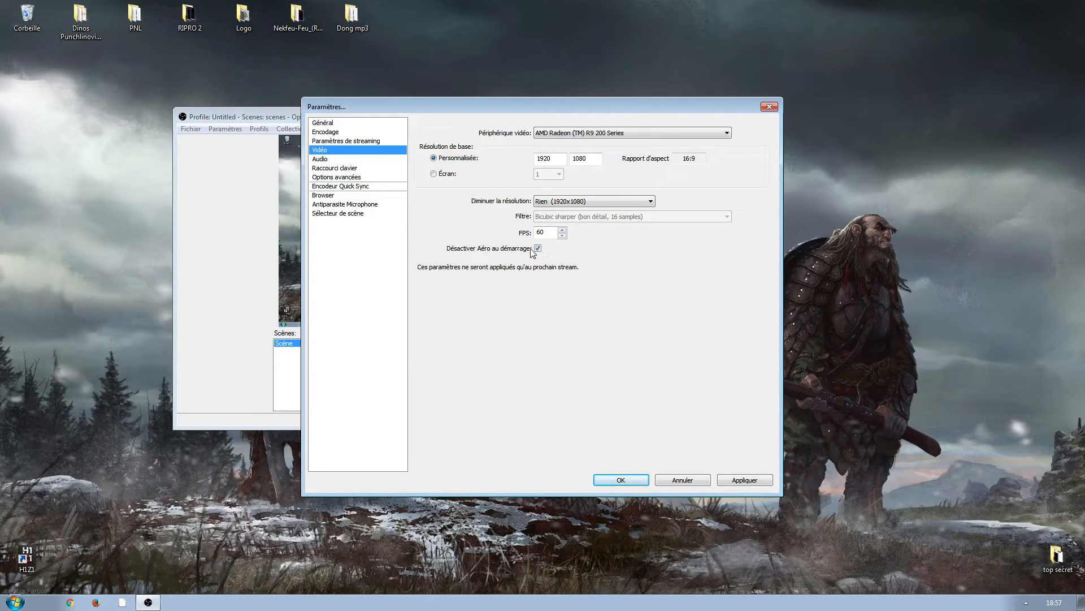
pyautogui.press('Down')
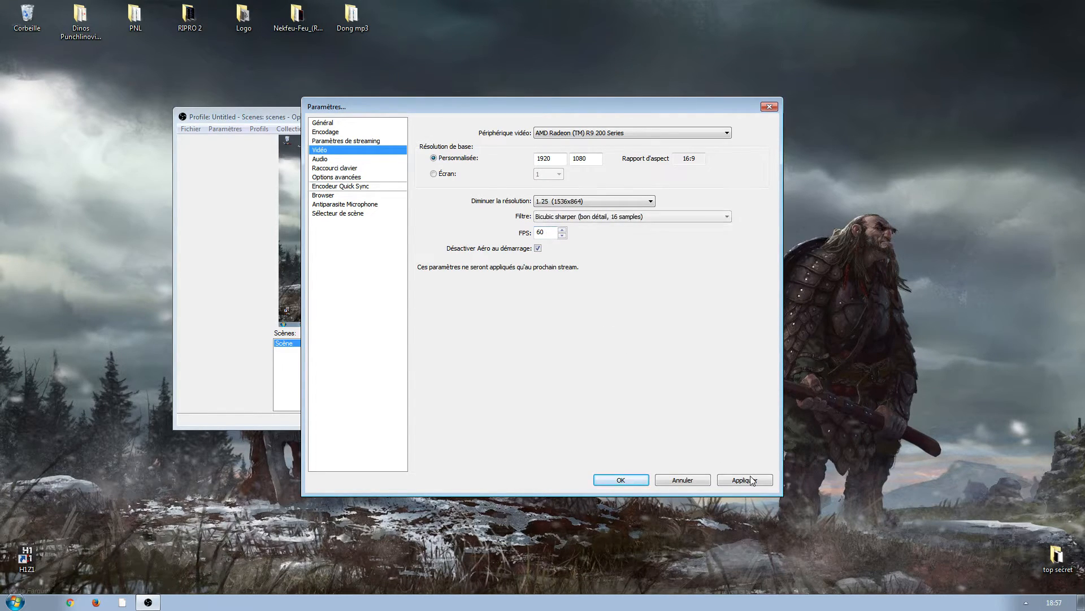
pyautogui.click(752, 482)
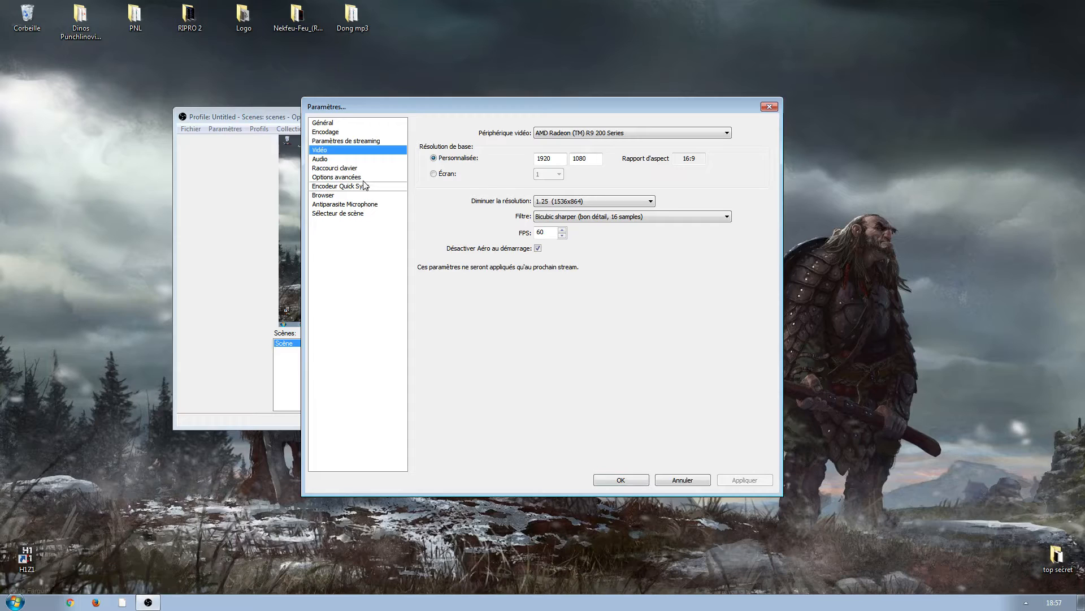
# - Open the advanced options in the settings and choose the faster x264 CPU preset
pyautogui.click(332, 162)
pyautogui.click(331, 167)
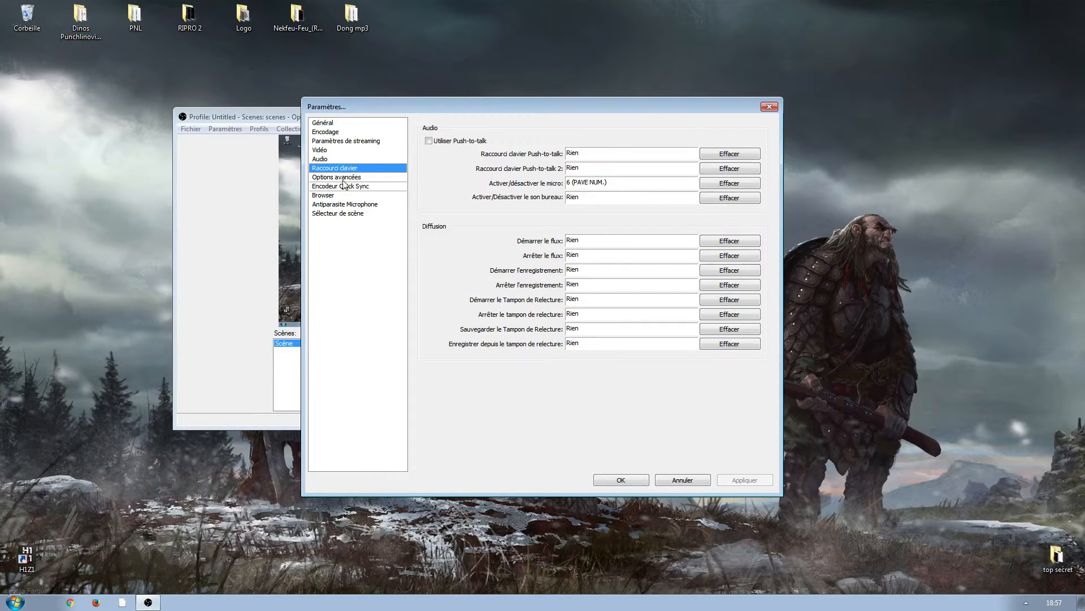
pyautogui.click(349, 179)
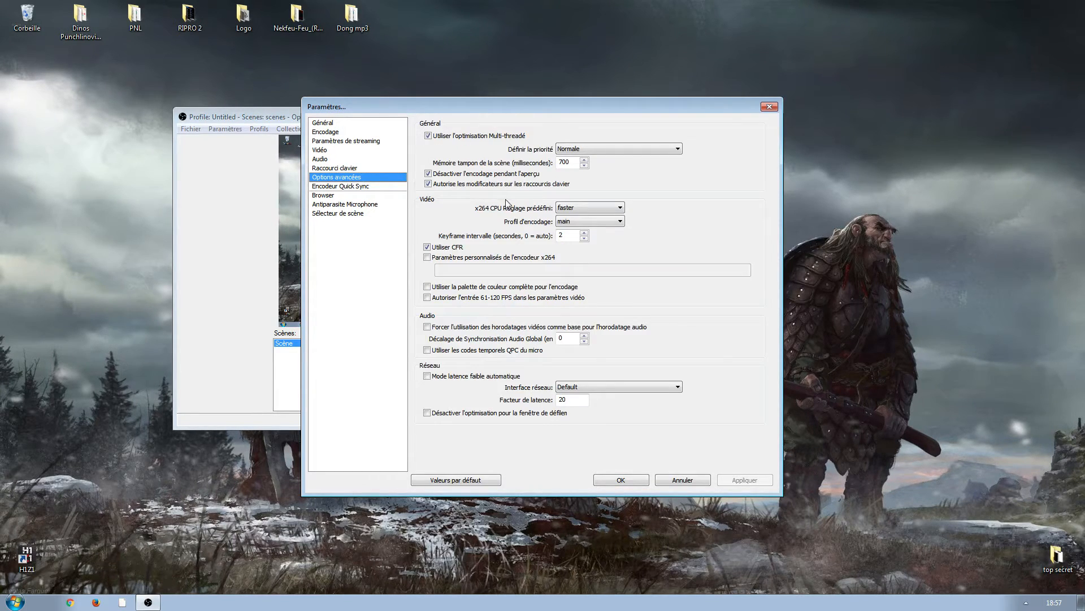
pyautogui.click(611, 208)
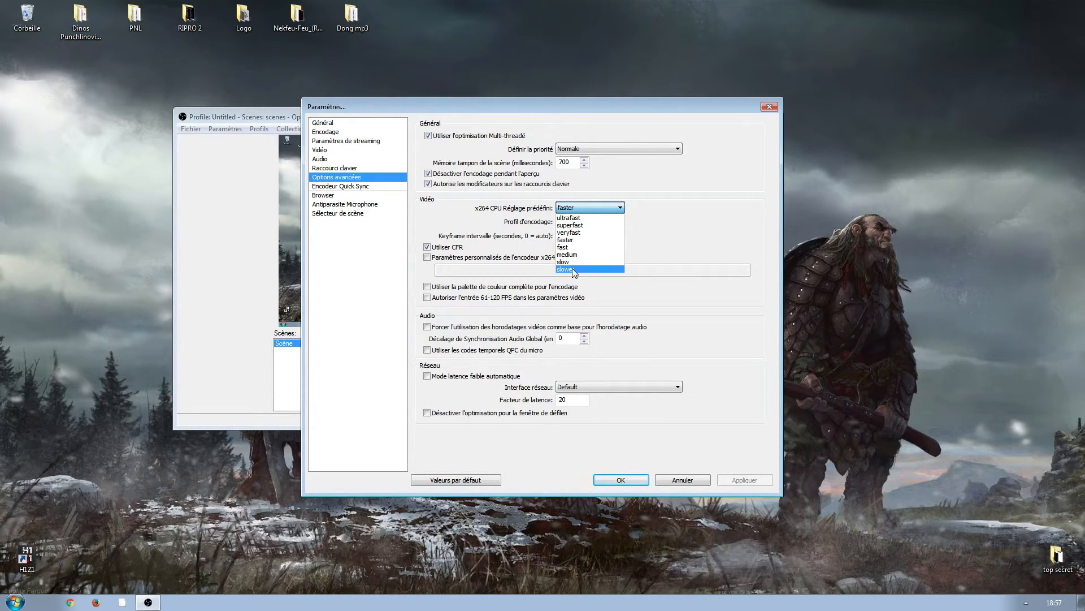
pyautogui.click(582, 241)
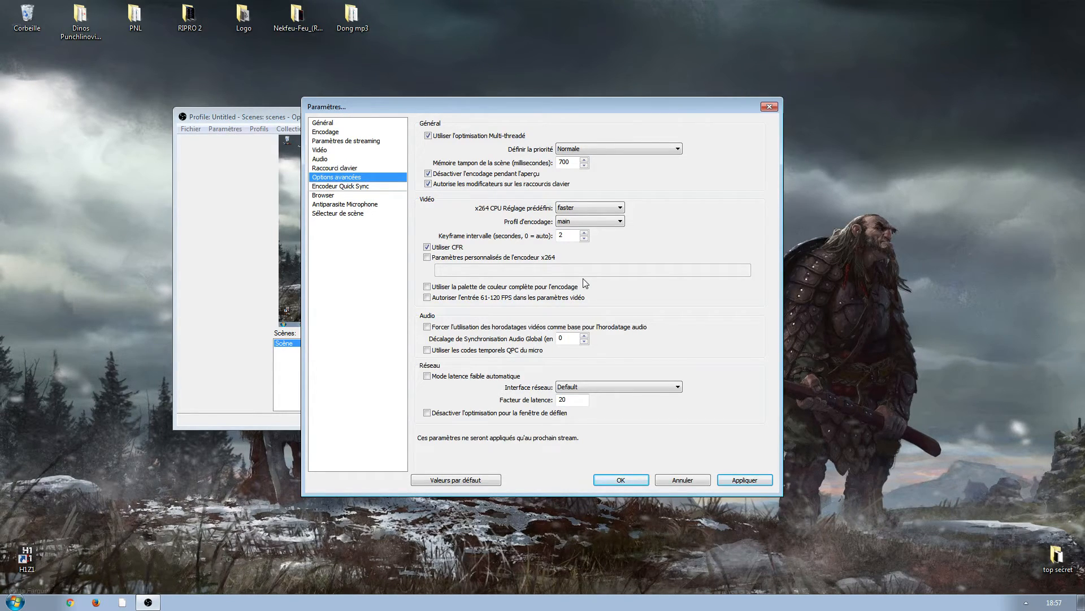
# - Try the fast x264 CPU preset in the advanced video options
pyautogui.click(581, 214)
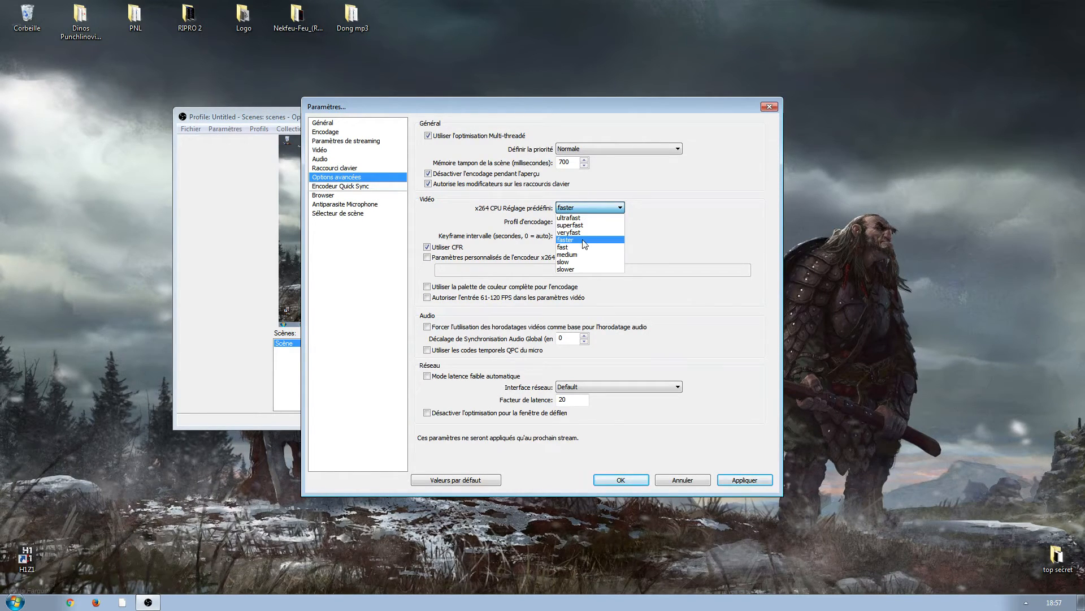
pyautogui.click(575, 248)
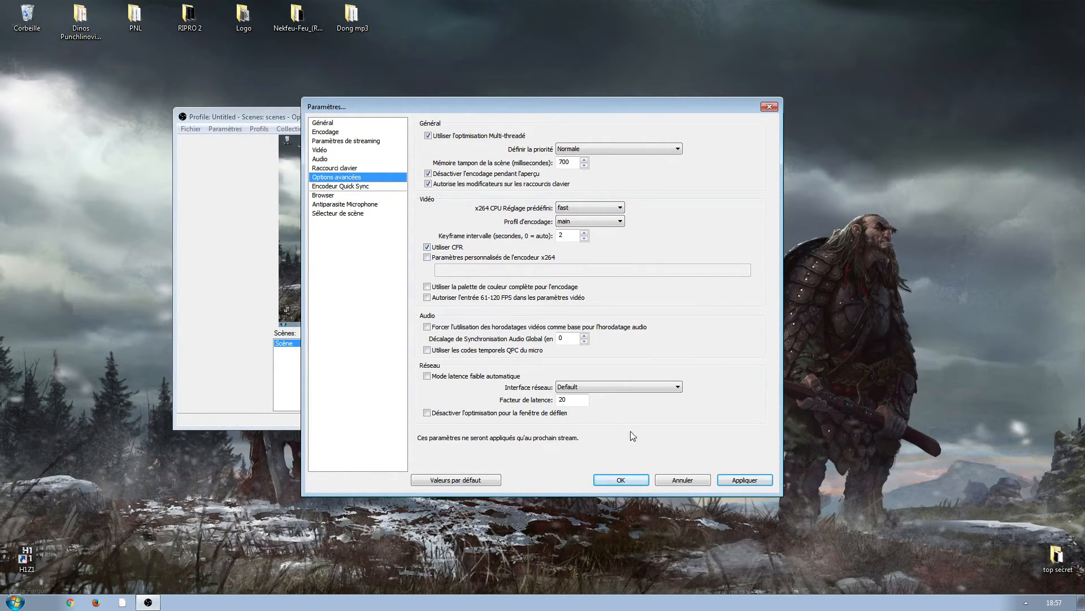
# - Set the x264 CPU preset back to faster, then apply the change and close the settings
pyautogui.click(588, 207)
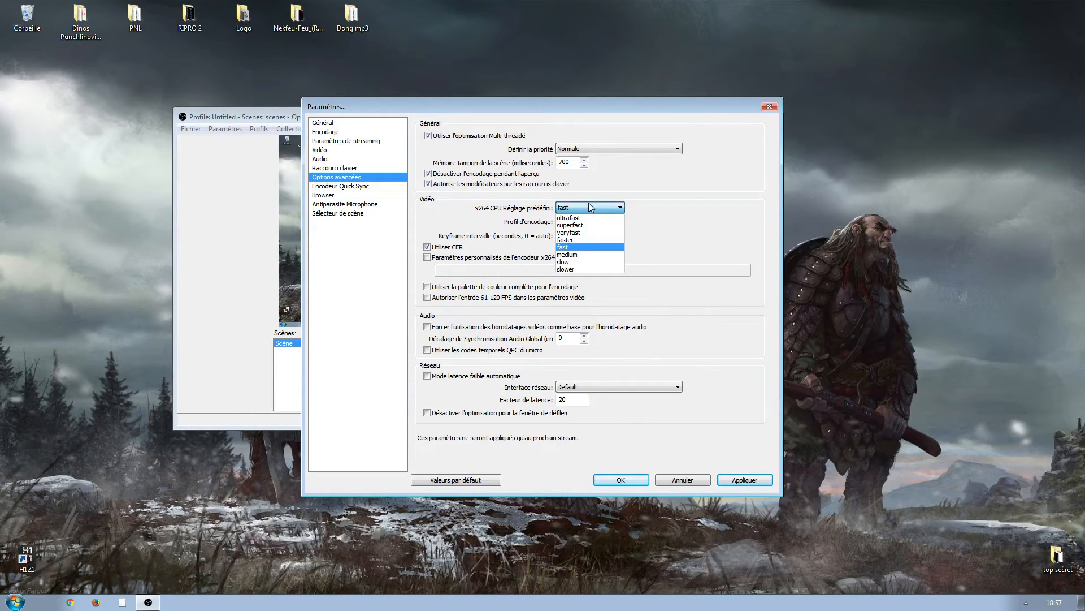
pyautogui.click(572, 240)
pyautogui.click(745, 479)
pyautogui.click(586, 208)
pyautogui.click(586, 210)
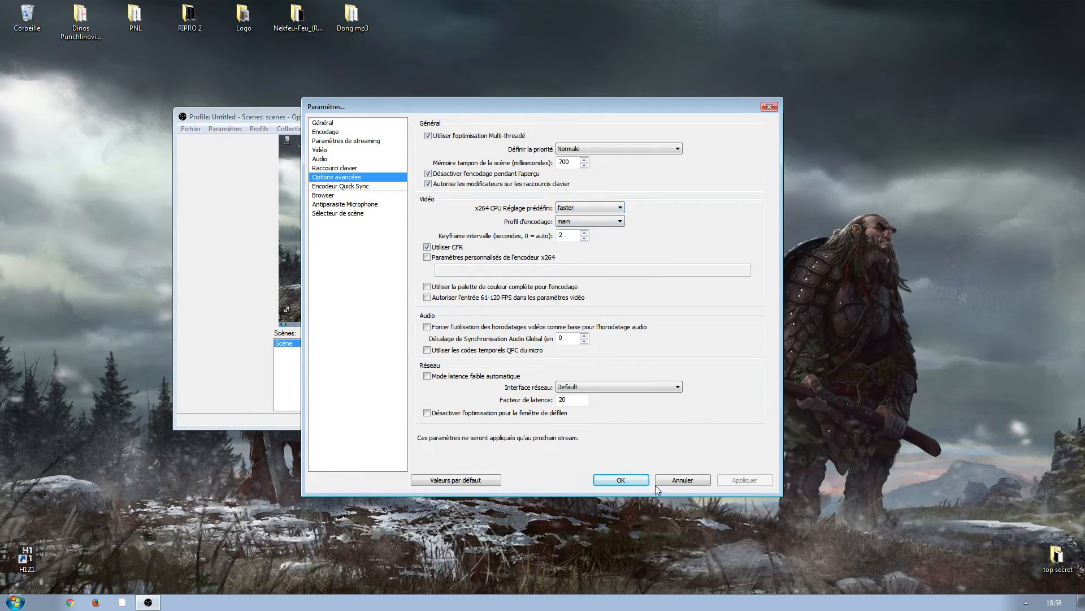
pyautogui.click(620, 480)
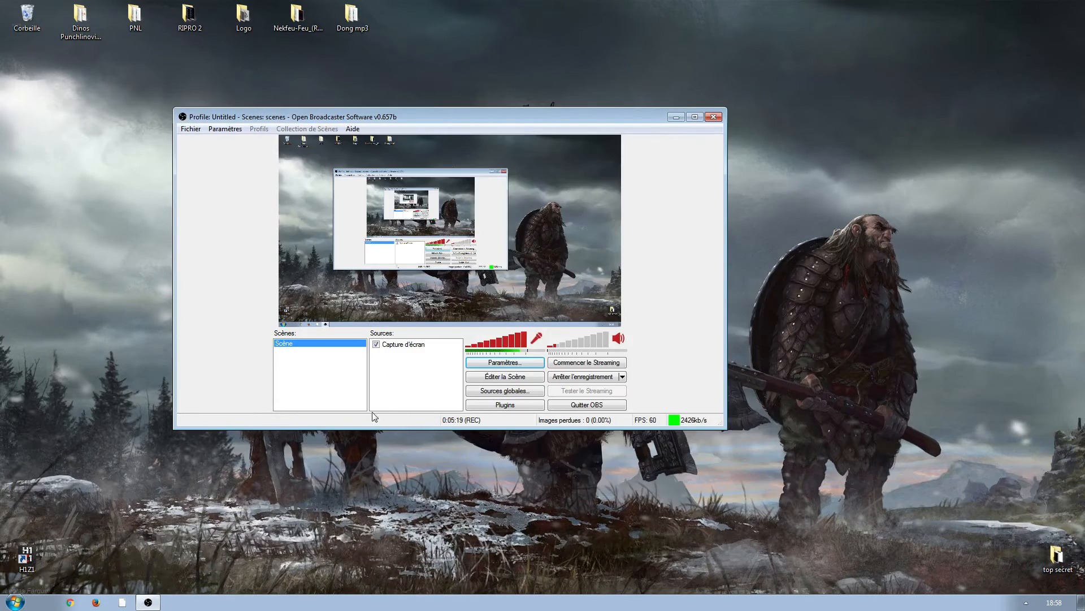
# - Add a video capture device source to the scene with the default name Périphérique de Capture vidéo and its default settings
pyautogui.rightClick(416, 370)
pyautogui.moveTo(447, 377)
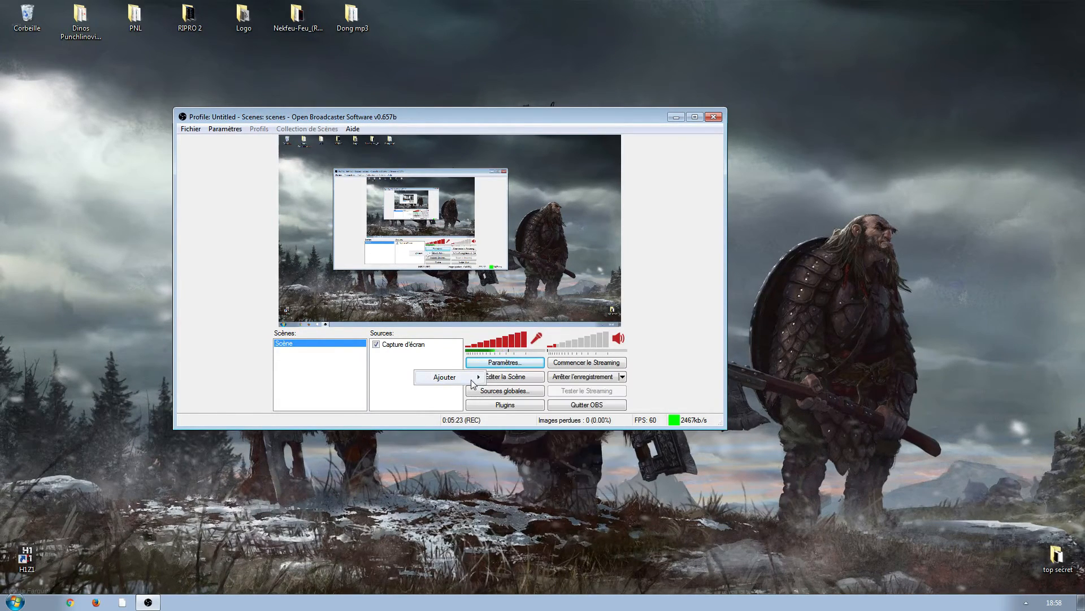
pyautogui.click(554, 453)
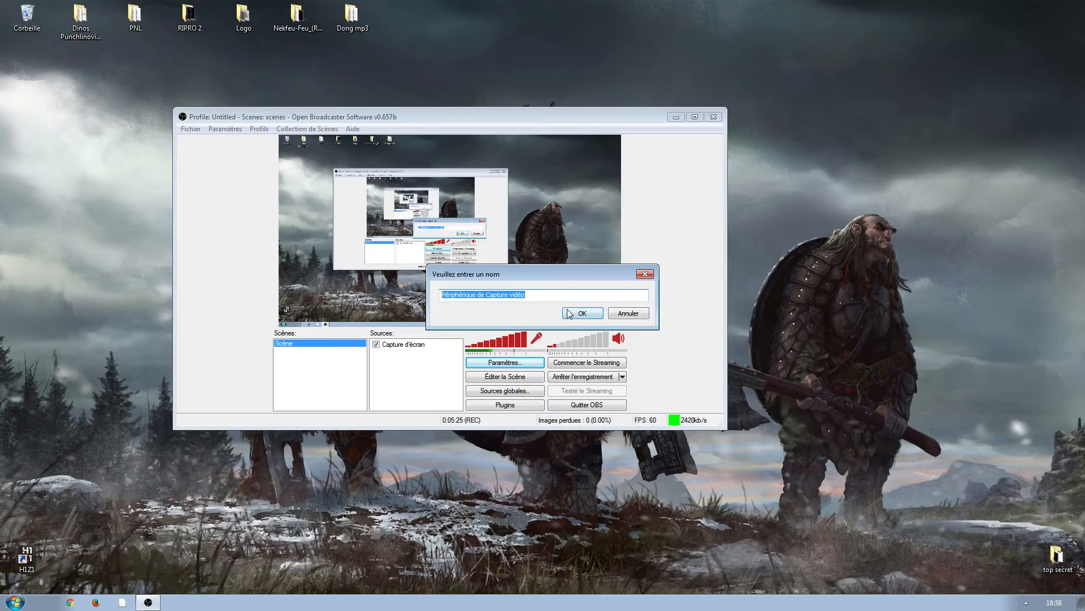
pyautogui.click(568, 313)
pyautogui.click(634, 422)
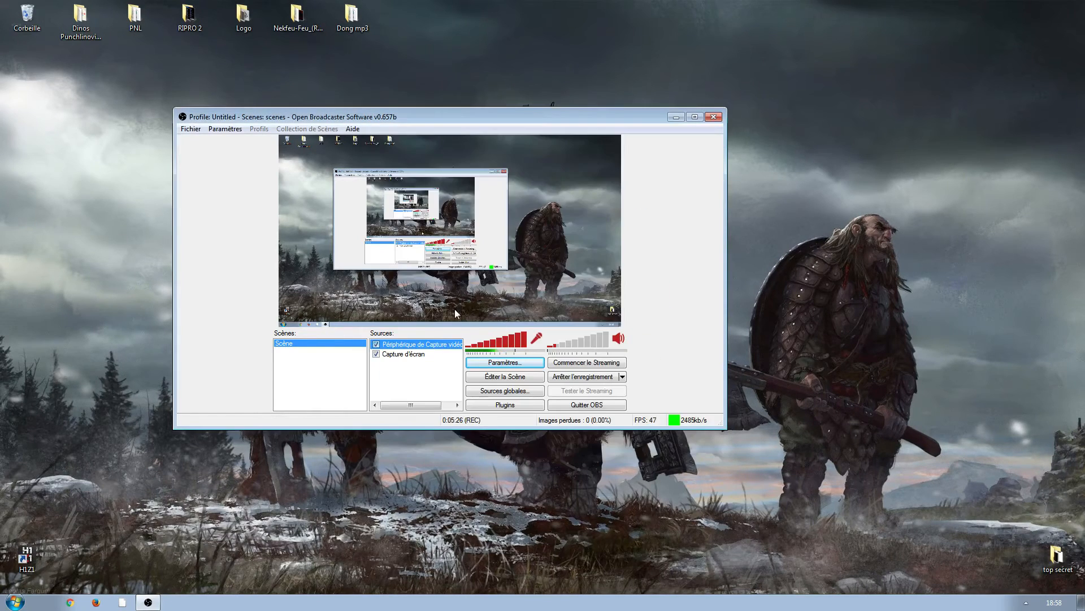